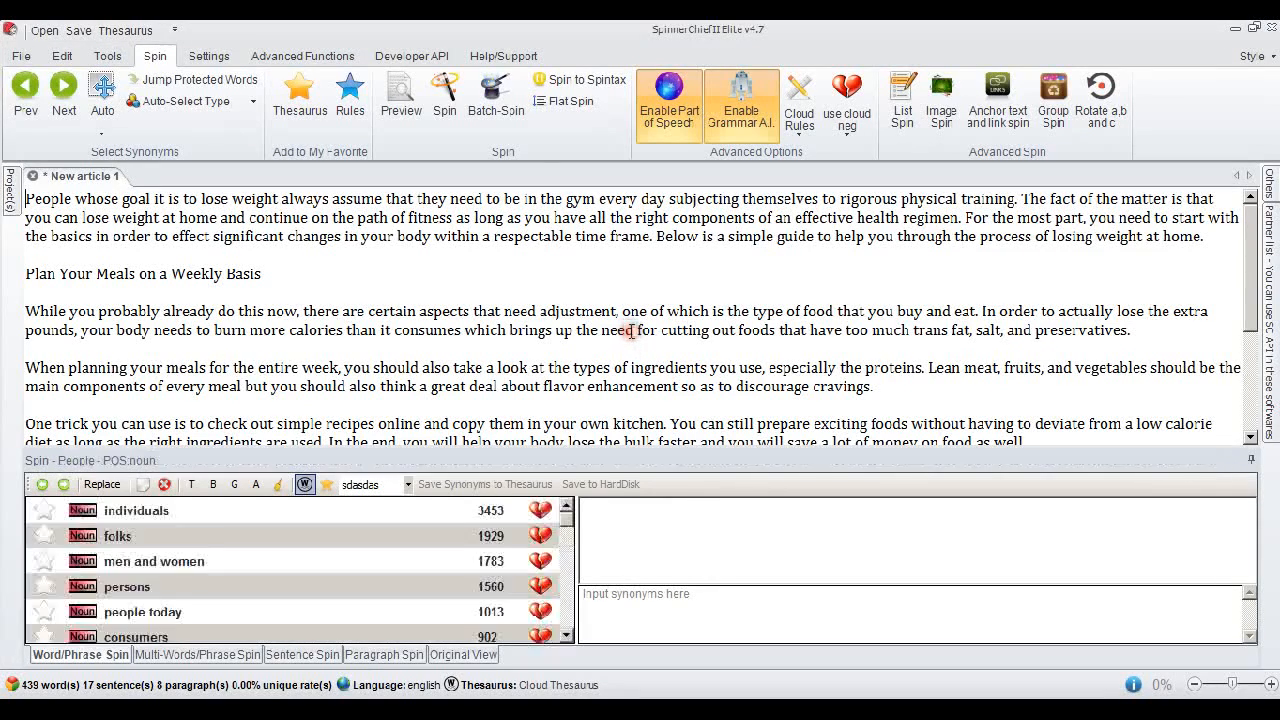
# Step: Spin 10 articles from the current article with an auto-spin frequency of 4
pyautogui.click(452, 122)
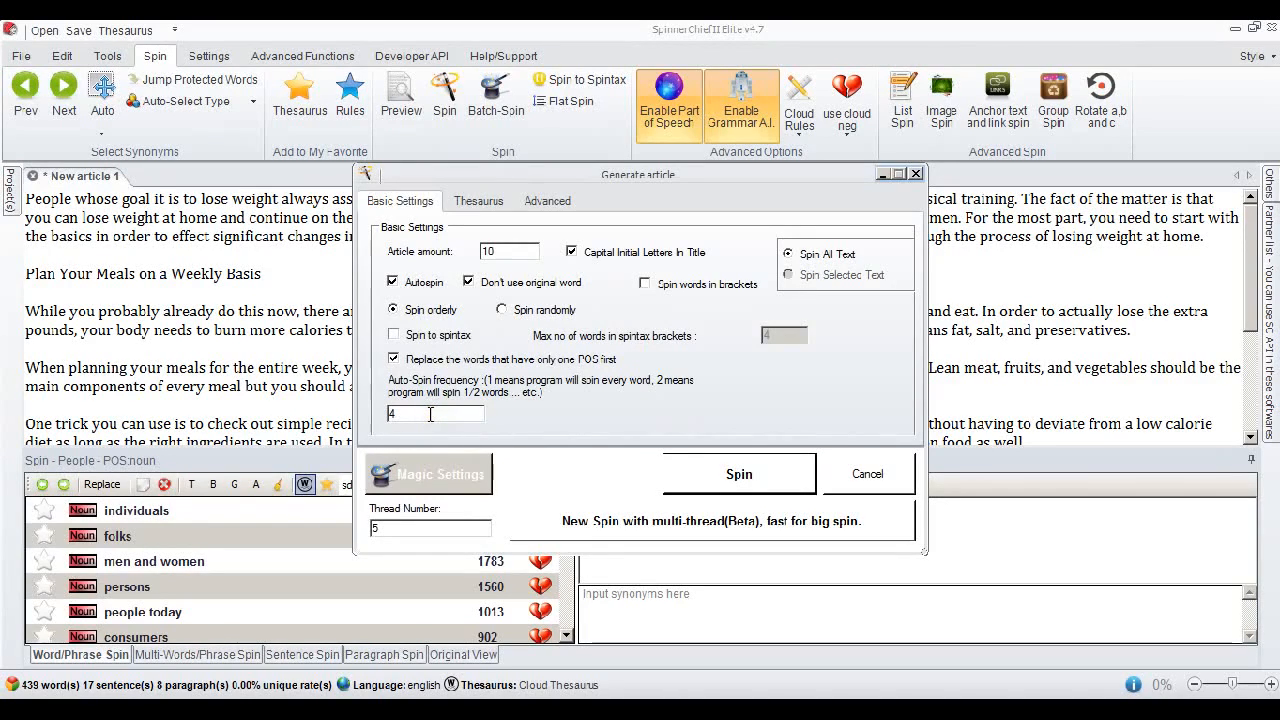
pyautogui.doubleClick(394, 413)
pyautogui.write('4')
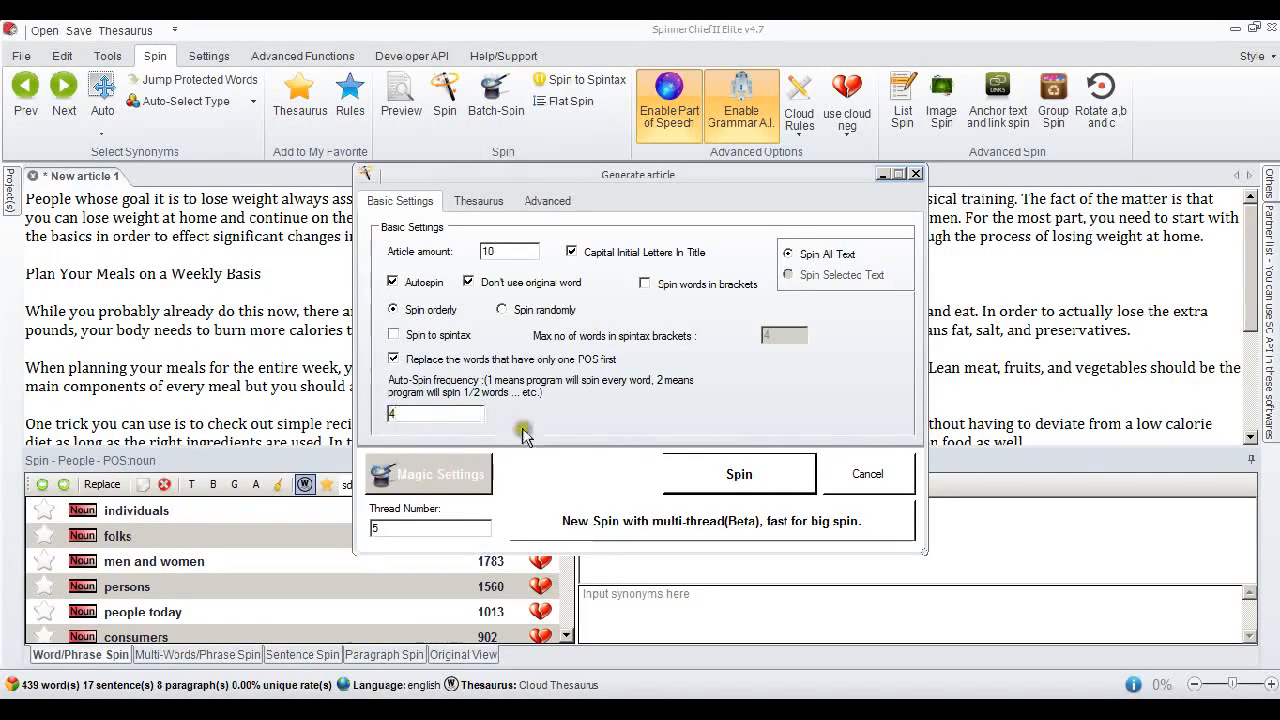
pyautogui.click(736, 478)
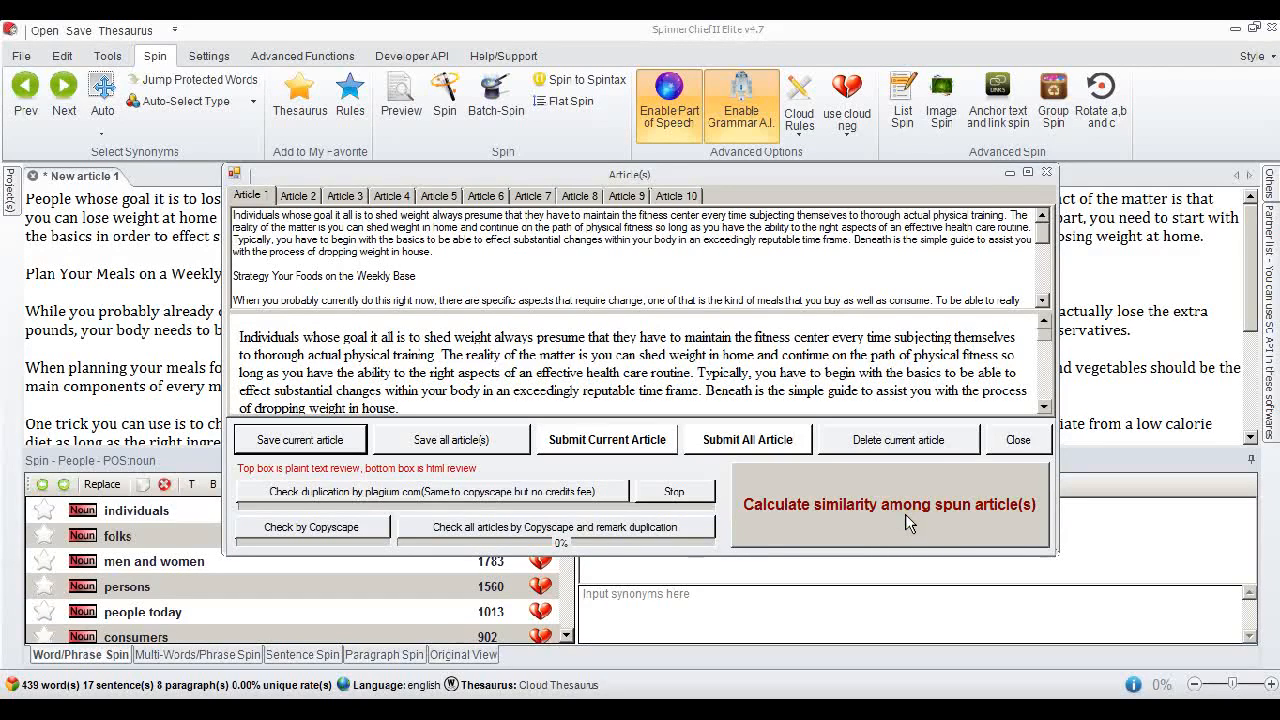
# Step: Open the similarity comparison for the spun articles and set the similarity threshold to 60%
pyautogui.click(905, 514)
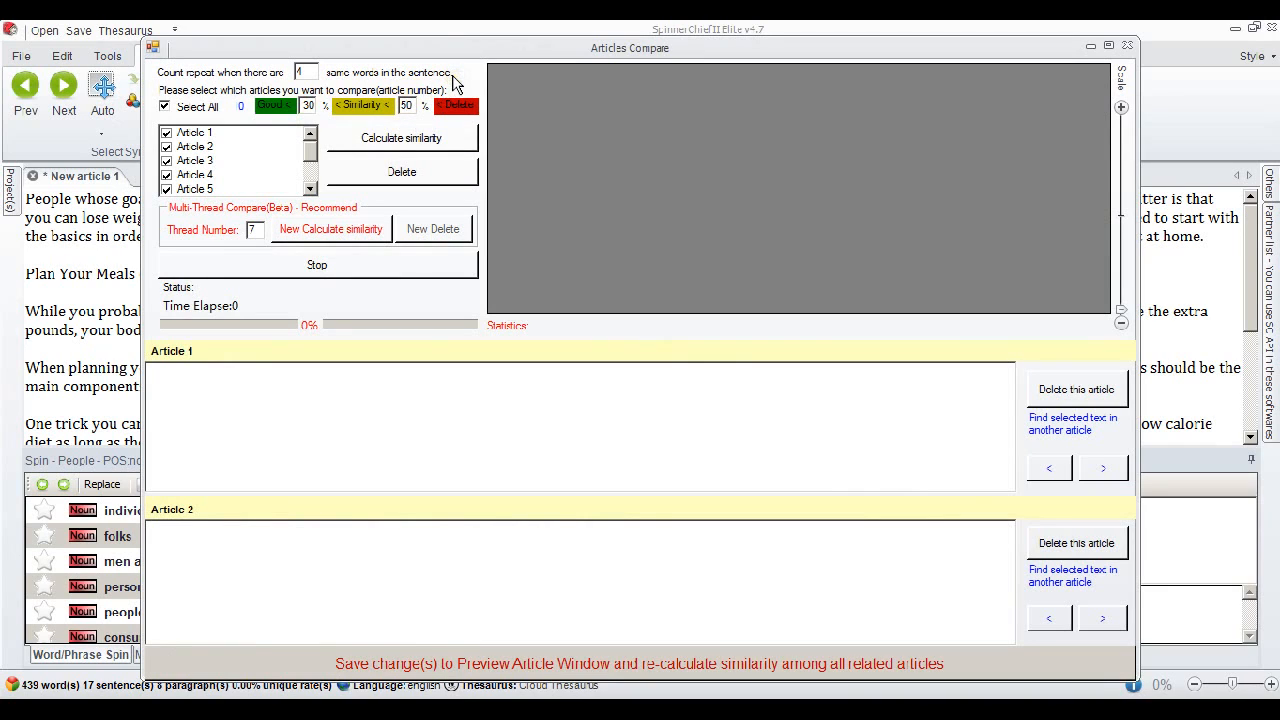
pyautogui.press('BackSpace')
pyautogui.write('6')
pyautogui.click(701, 154)
pyautogui.click(406, 105)
pyautogui.click(406, 120)
# Step: Calculate similarity among all spun articles with the multi-thread calculation
pyautogui.click(307, 71)
pyautogui.moveTo(312, 157)
pyautogui.mouseDown()
pyautogui.moveTo(312, 187)
pyautogui.moveTo(312, 140)
pyautogui.moveTo(312, 205)
pyautogui.moveTo(312, 145)
pyautogui.mouseUp()
pyautogui.click(336, 234)
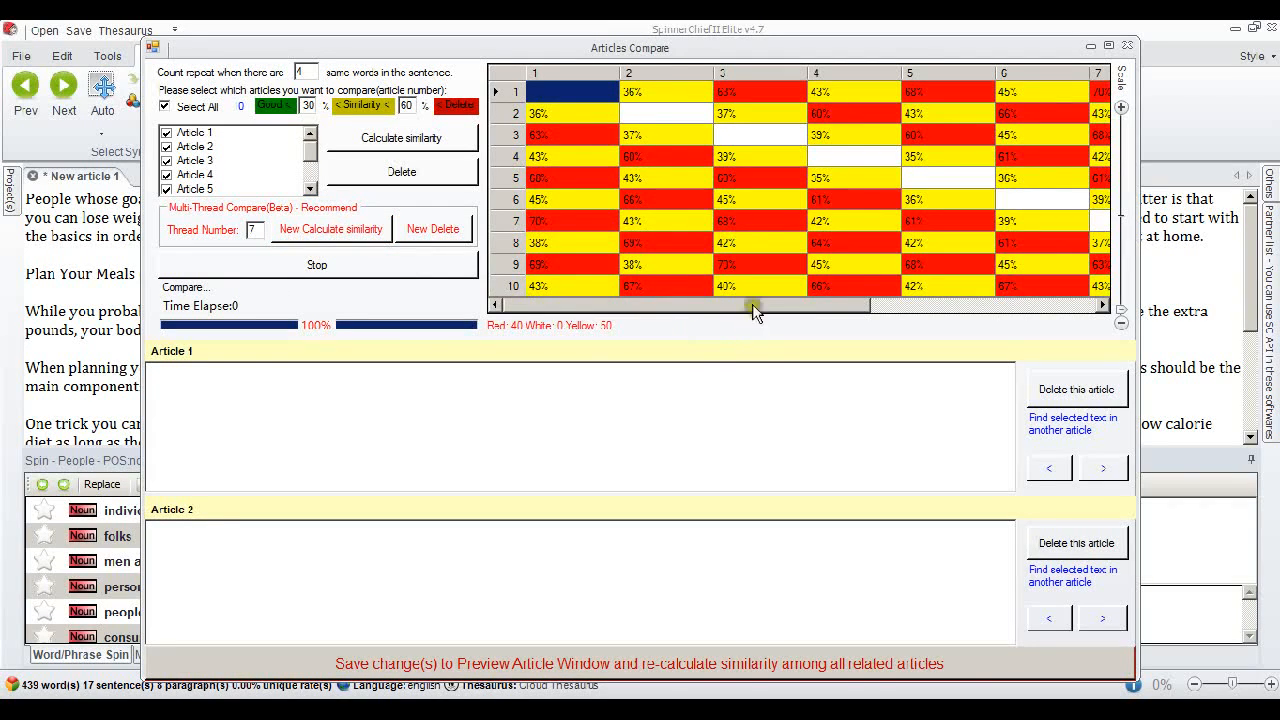
# Step: Delete all articles exceeding the similarity threshold with the multi-thread delete
pyautogui.doubleClick(659, 93)
pyautogui.moveTo(820, 305)
pyautogui.mouseDown()
pyautogui.moveTo(1062, 305)
pyautogui.moveTo(829, 297)
pyautogui.mouseUp()
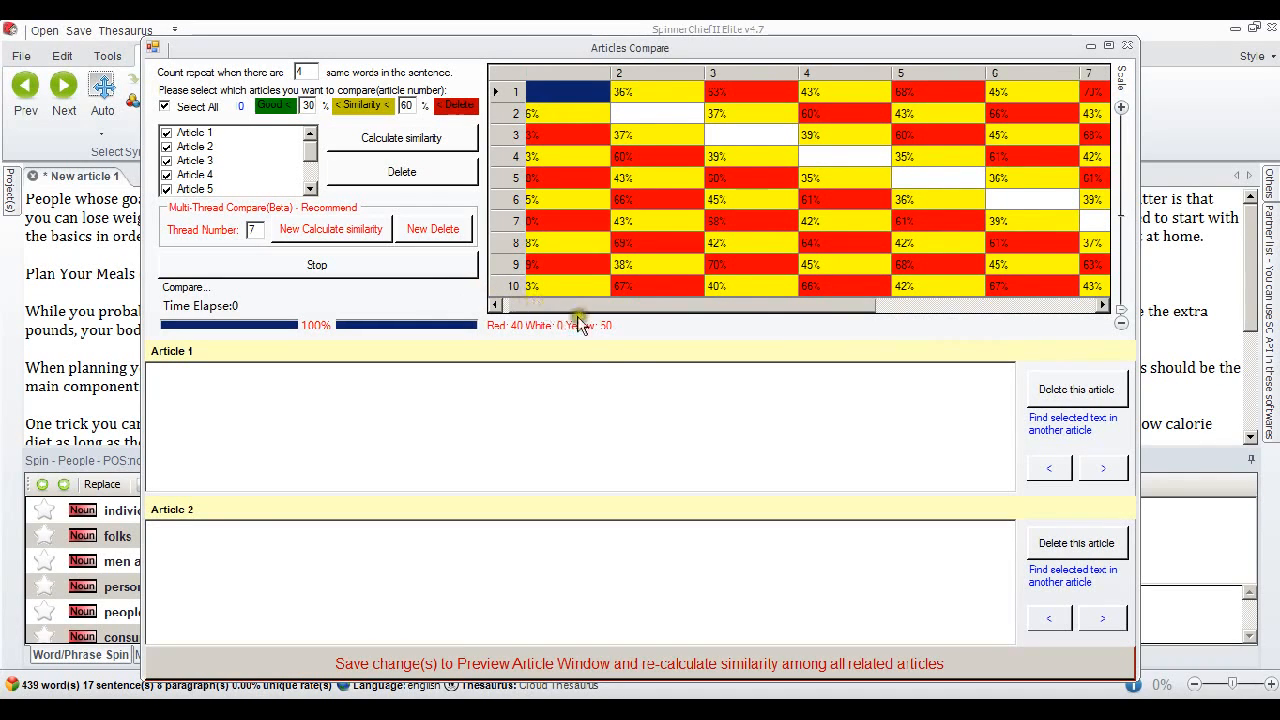
pyautogui.moveTo(590, 313); pyautogui.dragTo(551, 306)
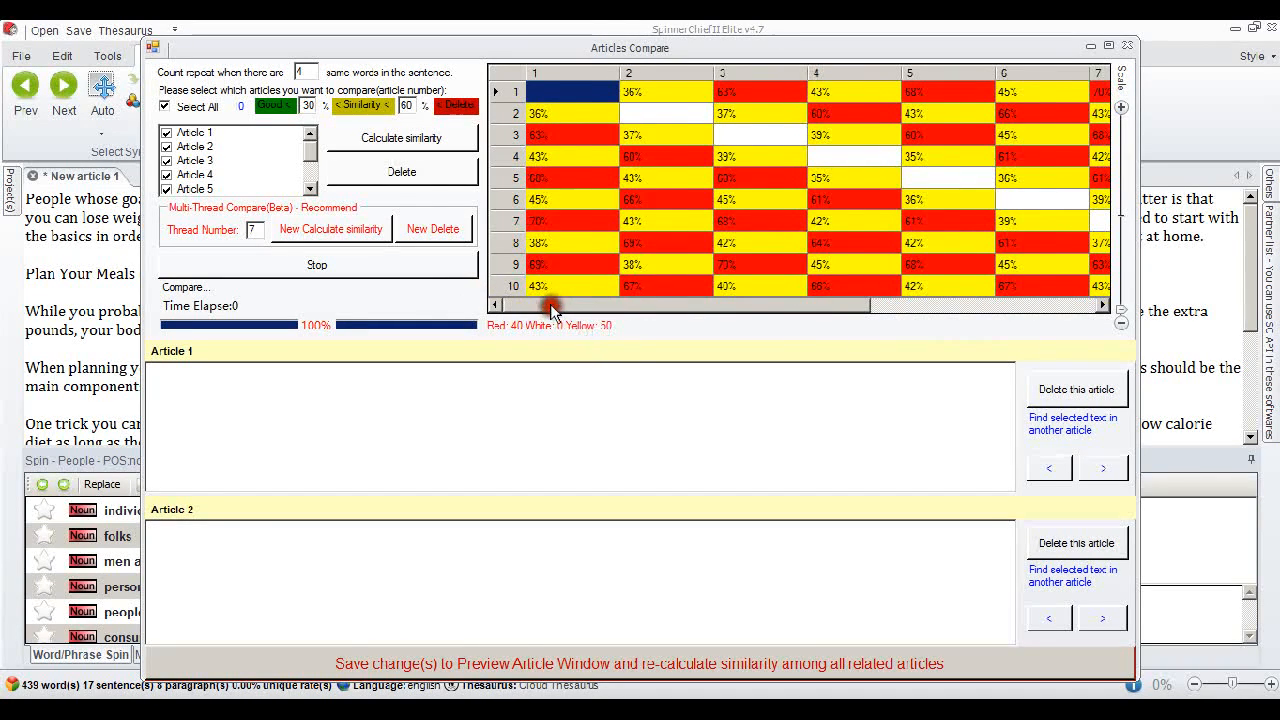
pyautogui.click(443, 229)
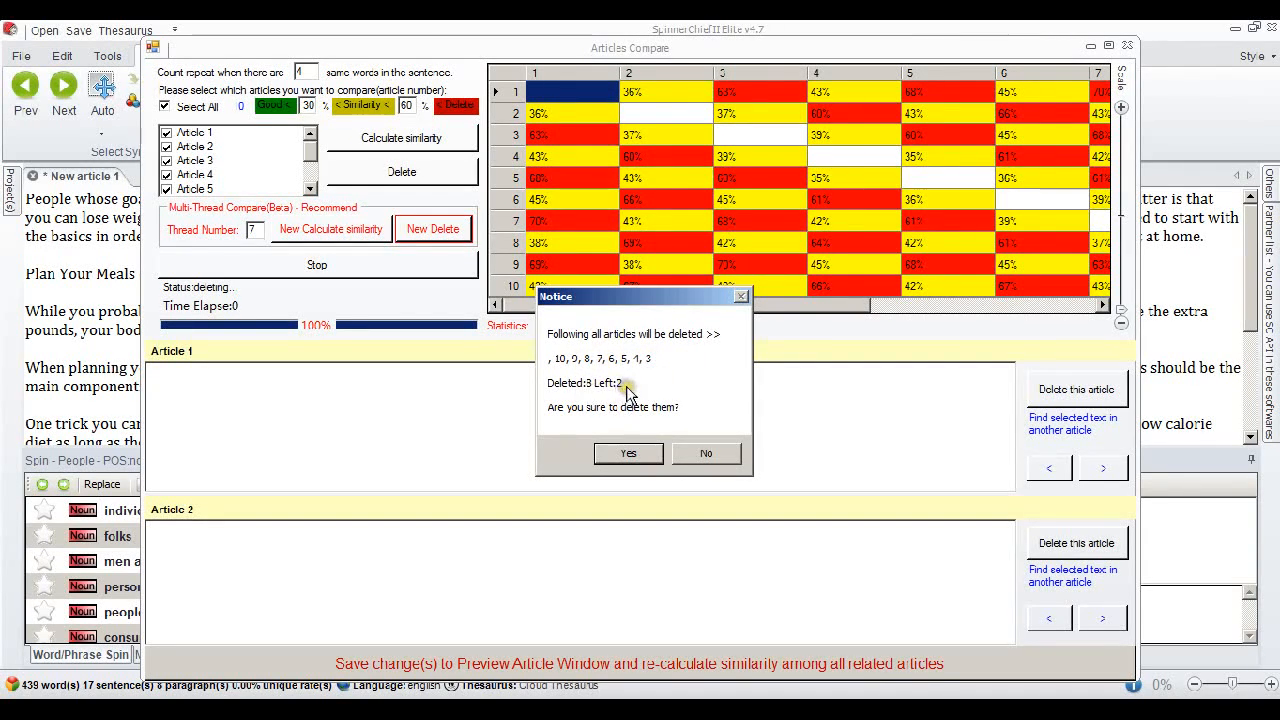
pyautogui.click(643, 453)
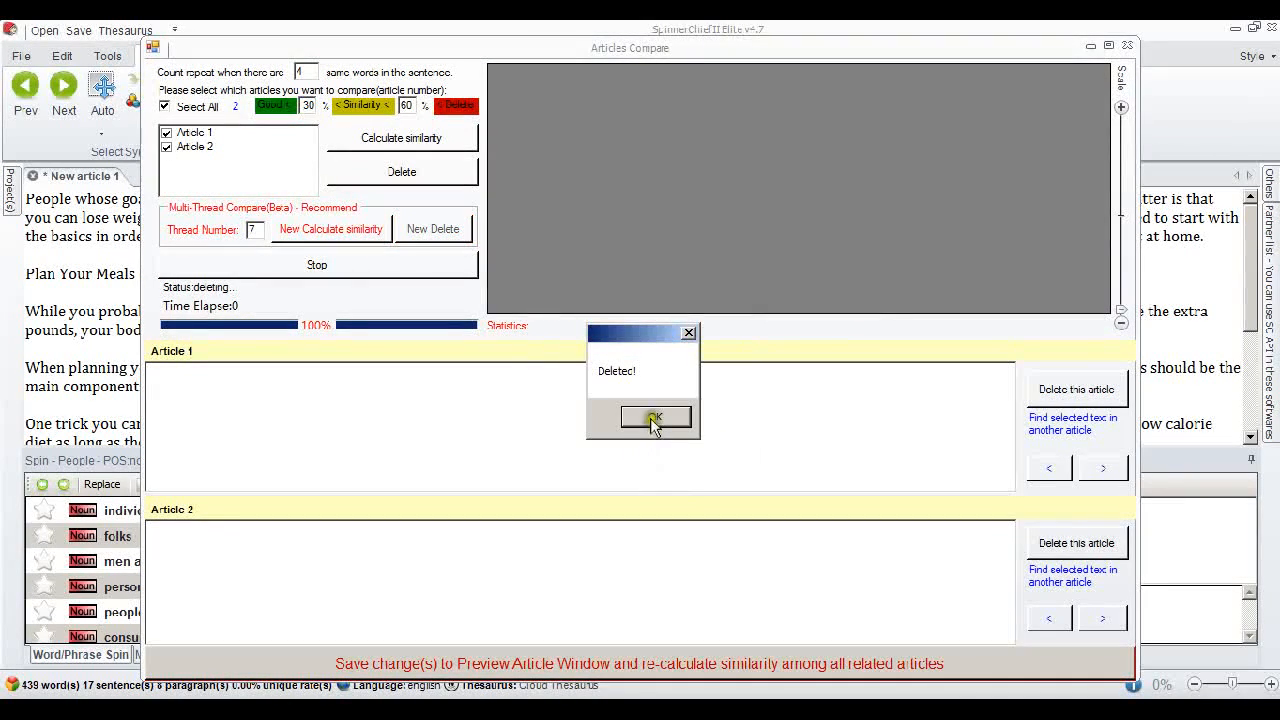
pyautogui.click(655, 416)
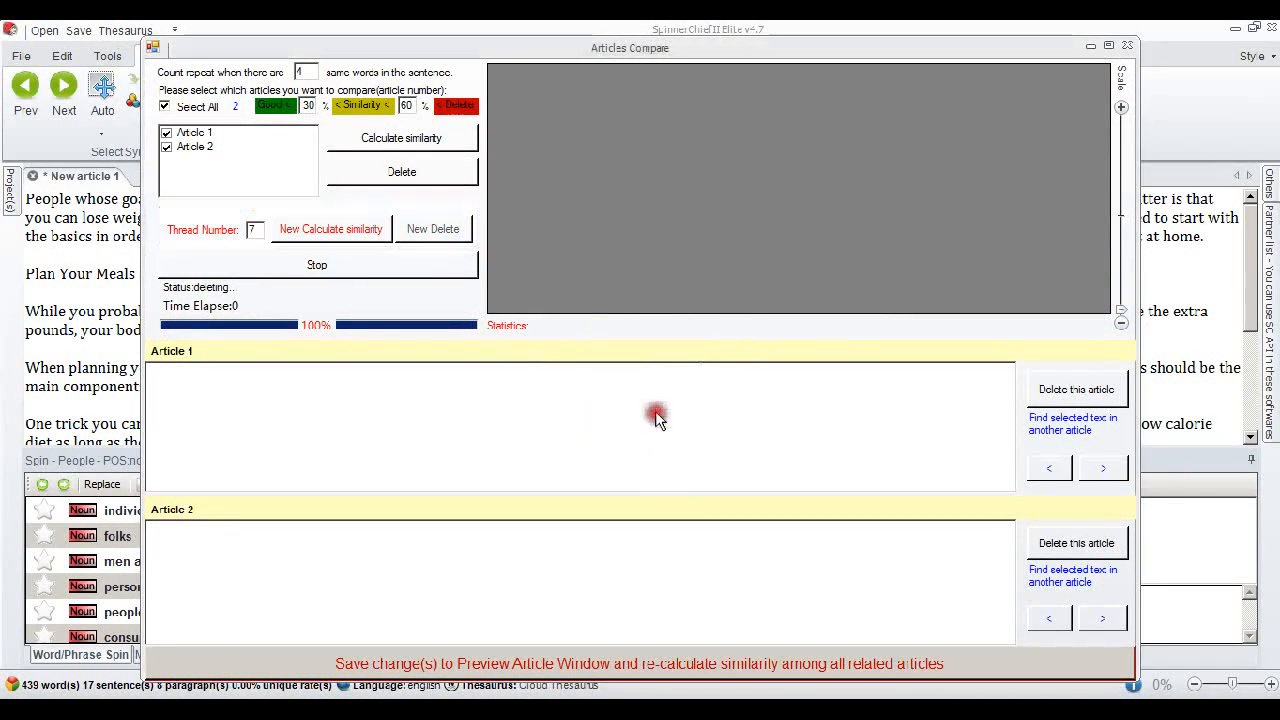
# Step: Recalculate similarity for the remaining articles, then close the comparison and article windows
pyautogui.click(358, 230)
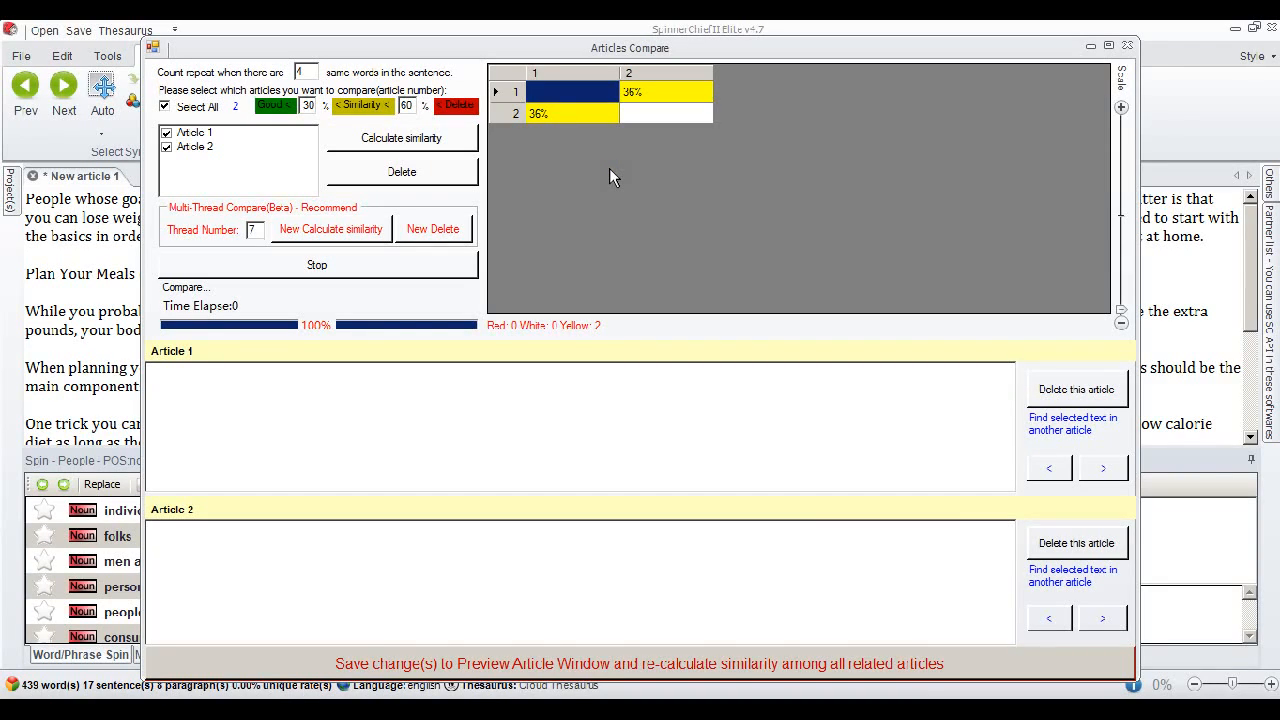
pyautogui.click(1126, 48)
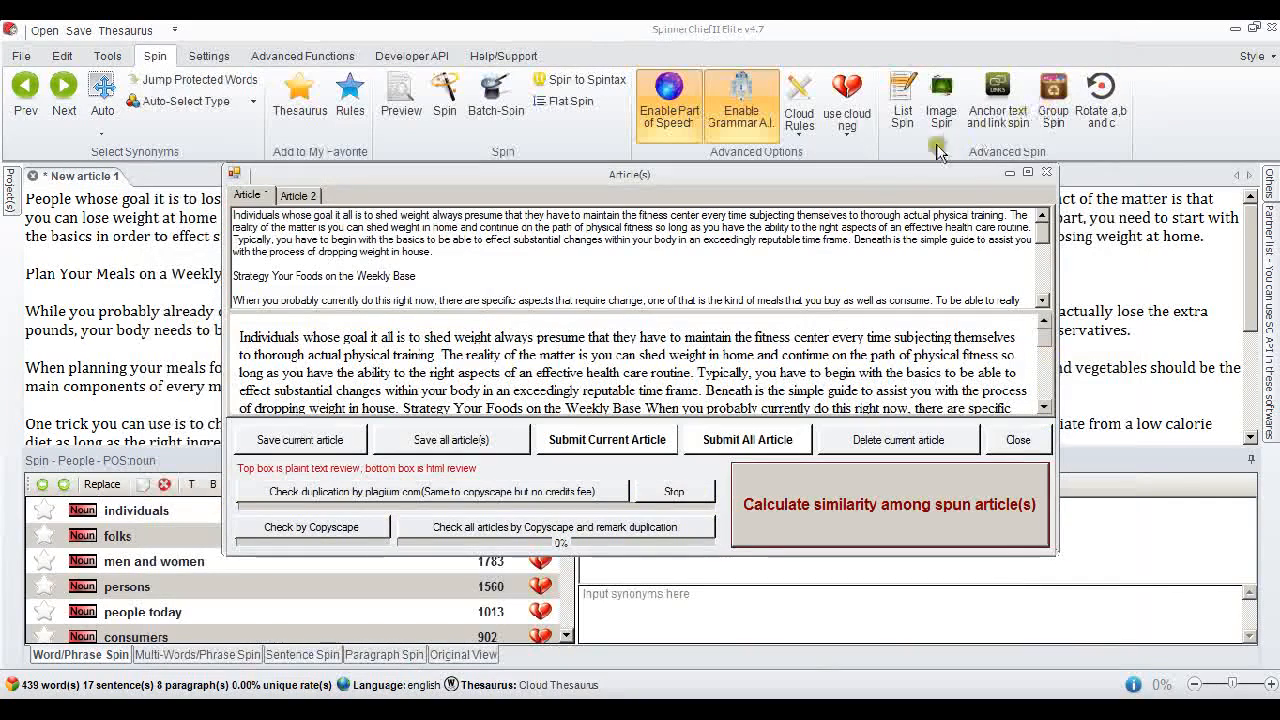
pyautogui.click(1048, 173)
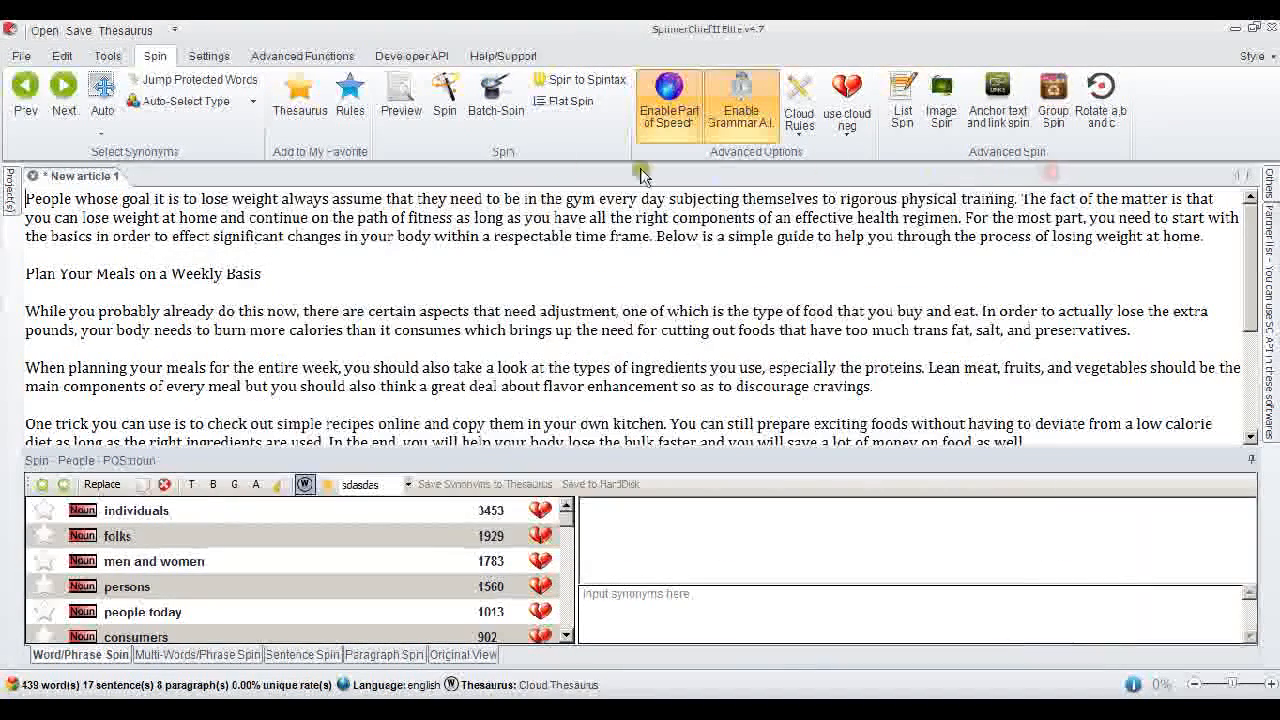
# Step: Spin 10 articles again with the auto-spin frequency set to 2
pyautogui.click(440, 118)
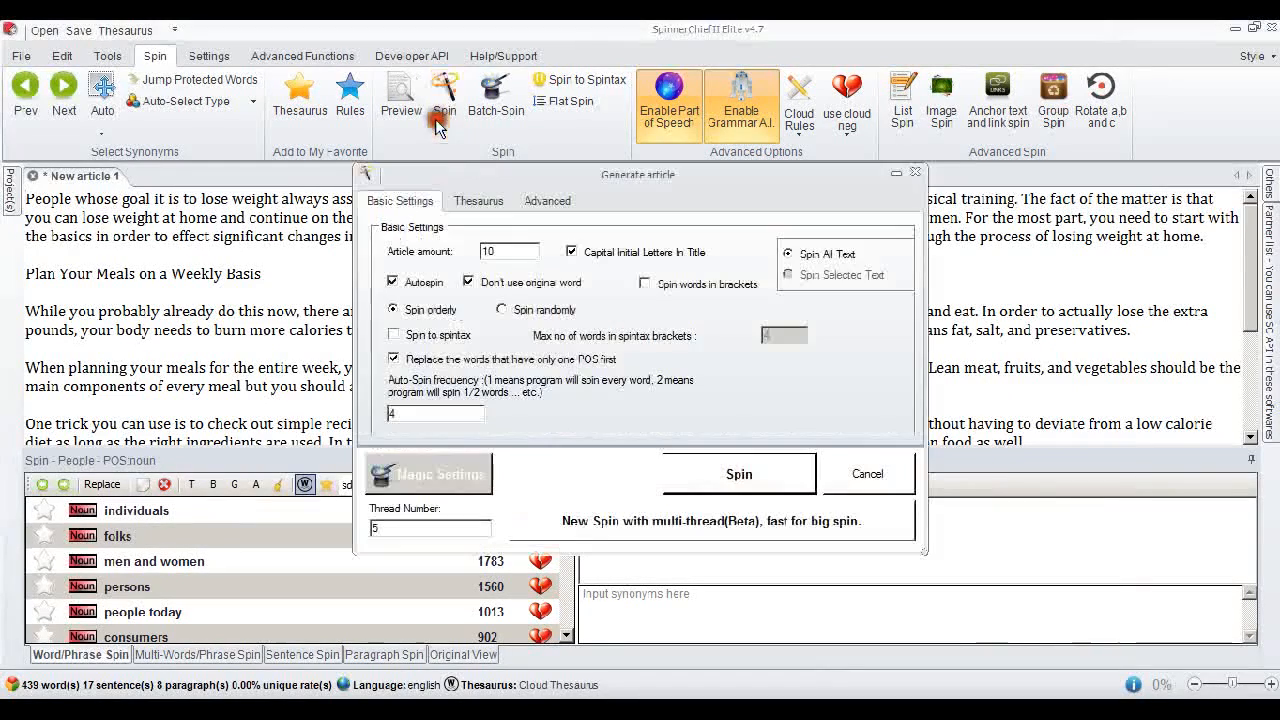
pyautogui.click(425, 416)
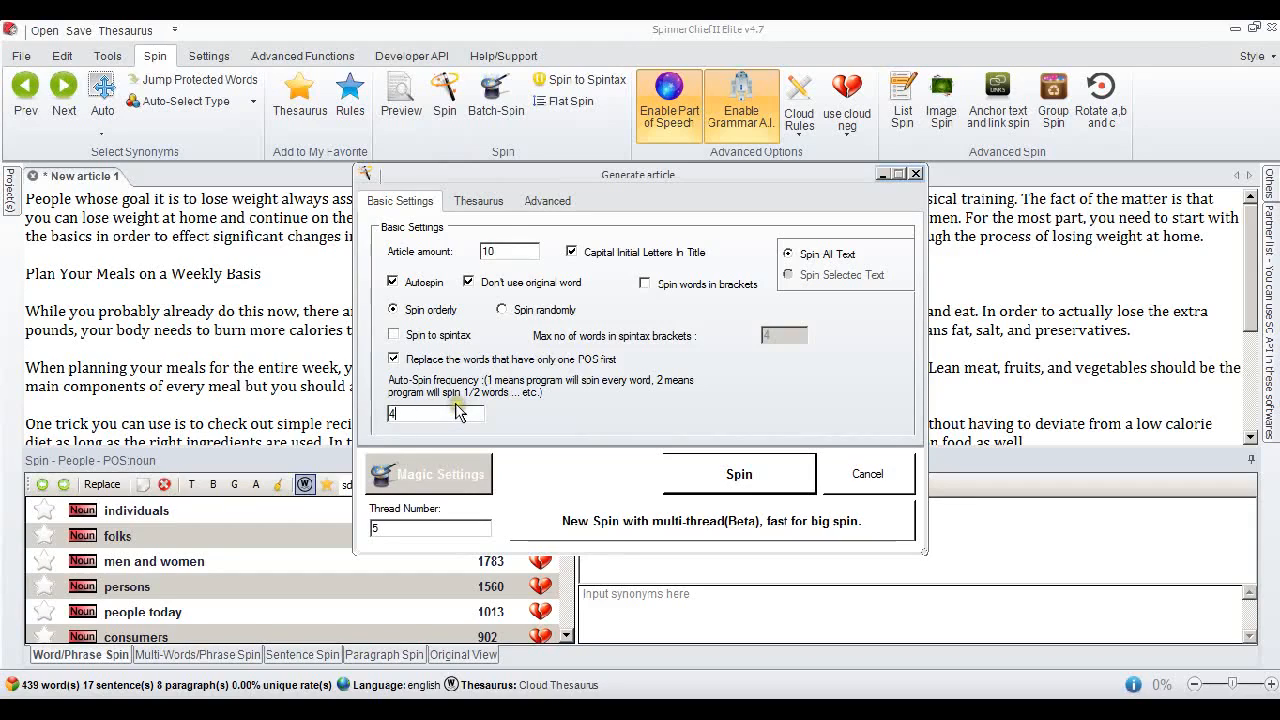
pyautogui.press('BackSpace')
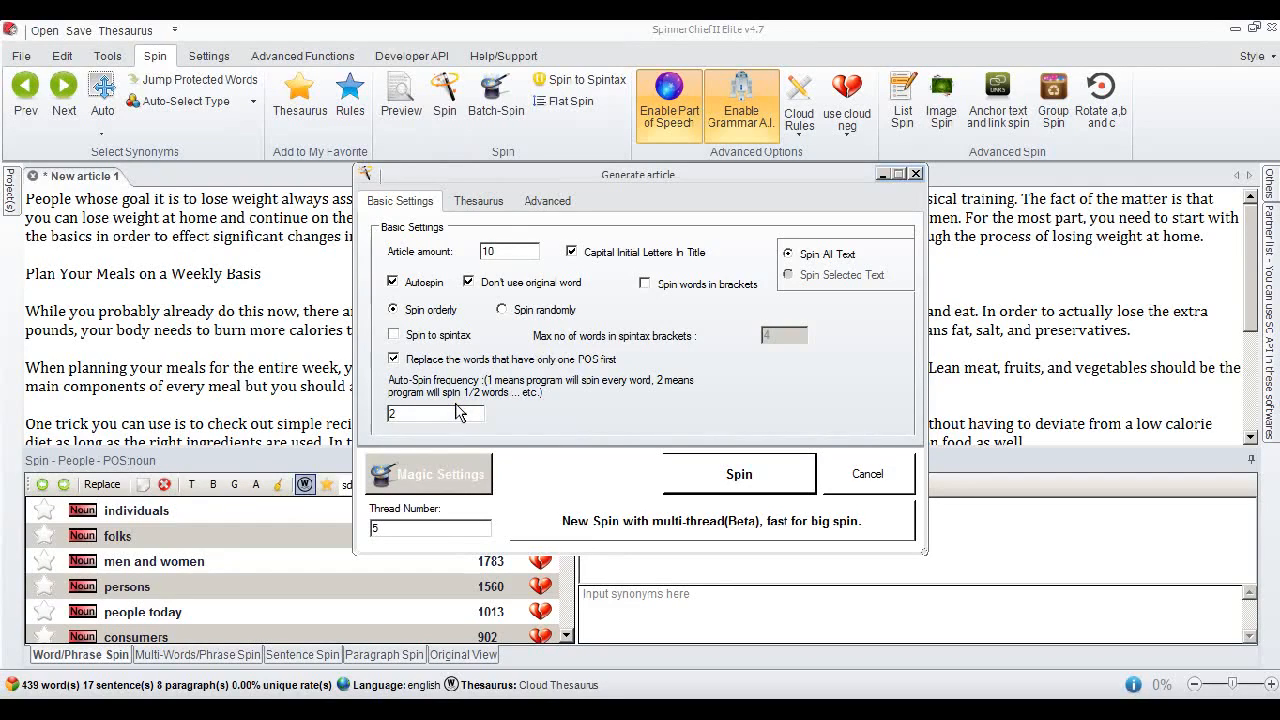
pyautogui.write('2')
pyautogui.click(692, 466)
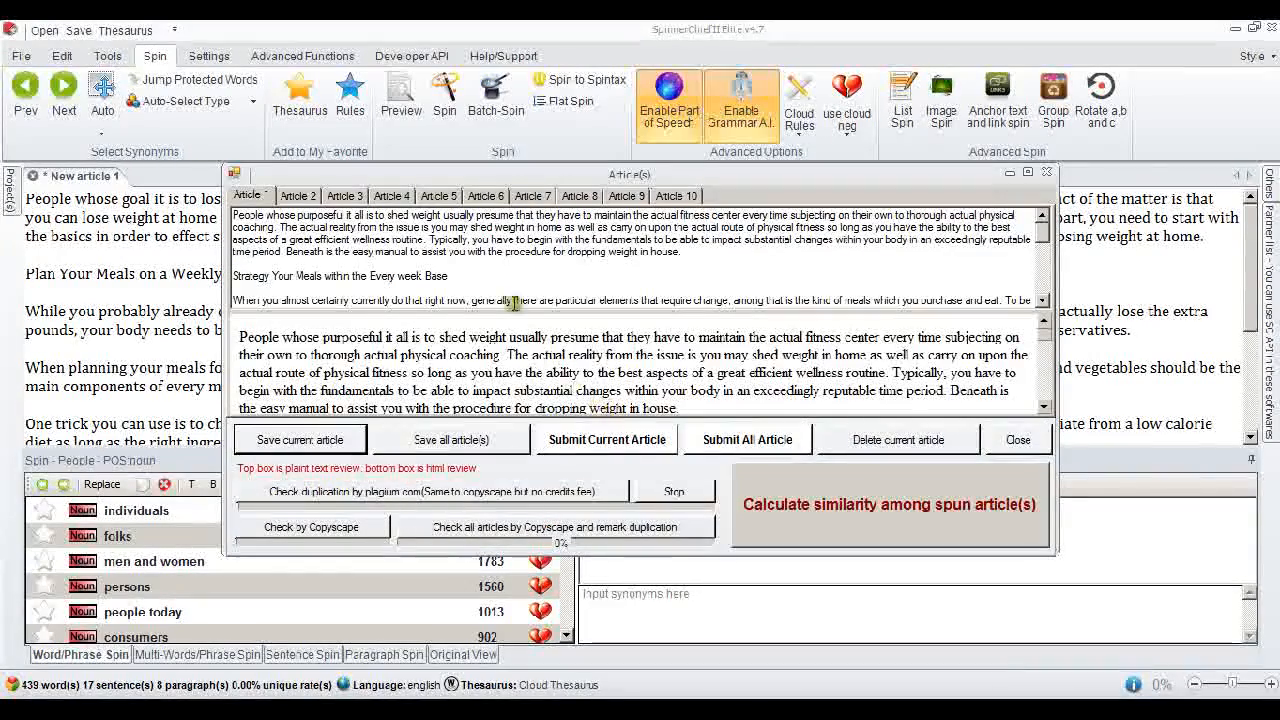
# Step: Open the similarity comparison for the new articles and set the similarity threshold to 60%
pyautogui.click(857, 535)
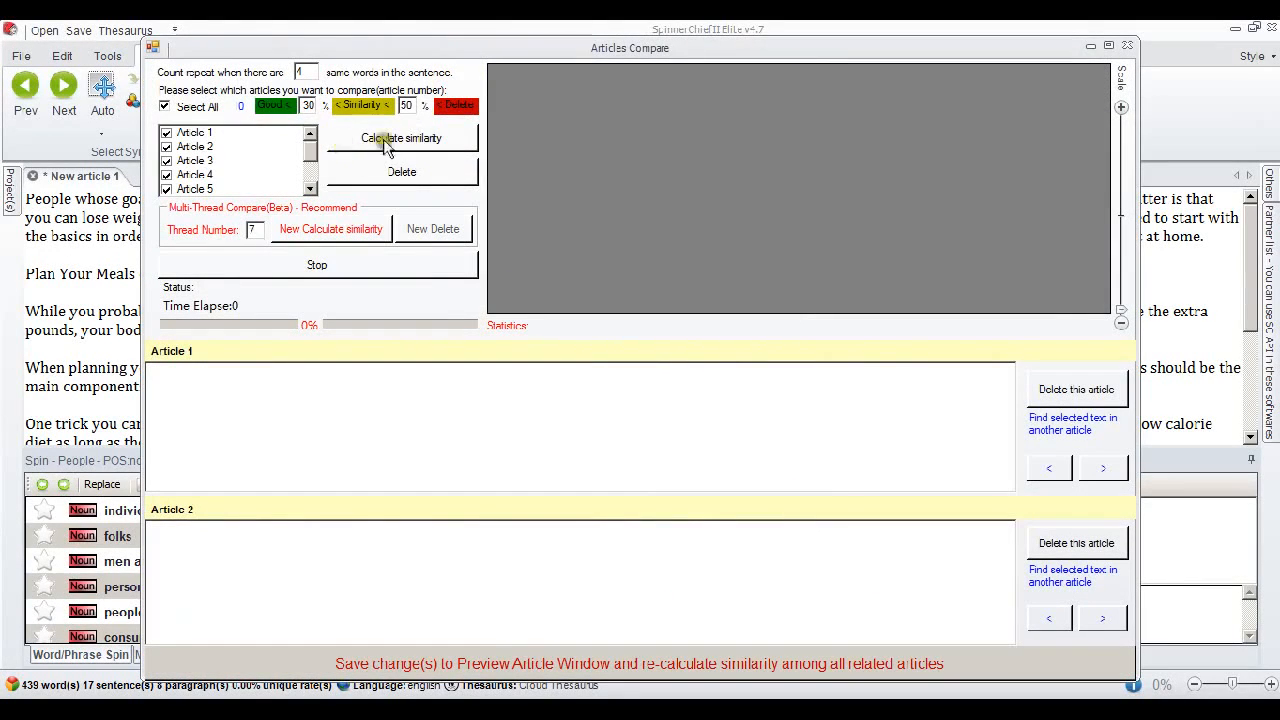
pyautogui.click(407, 104)
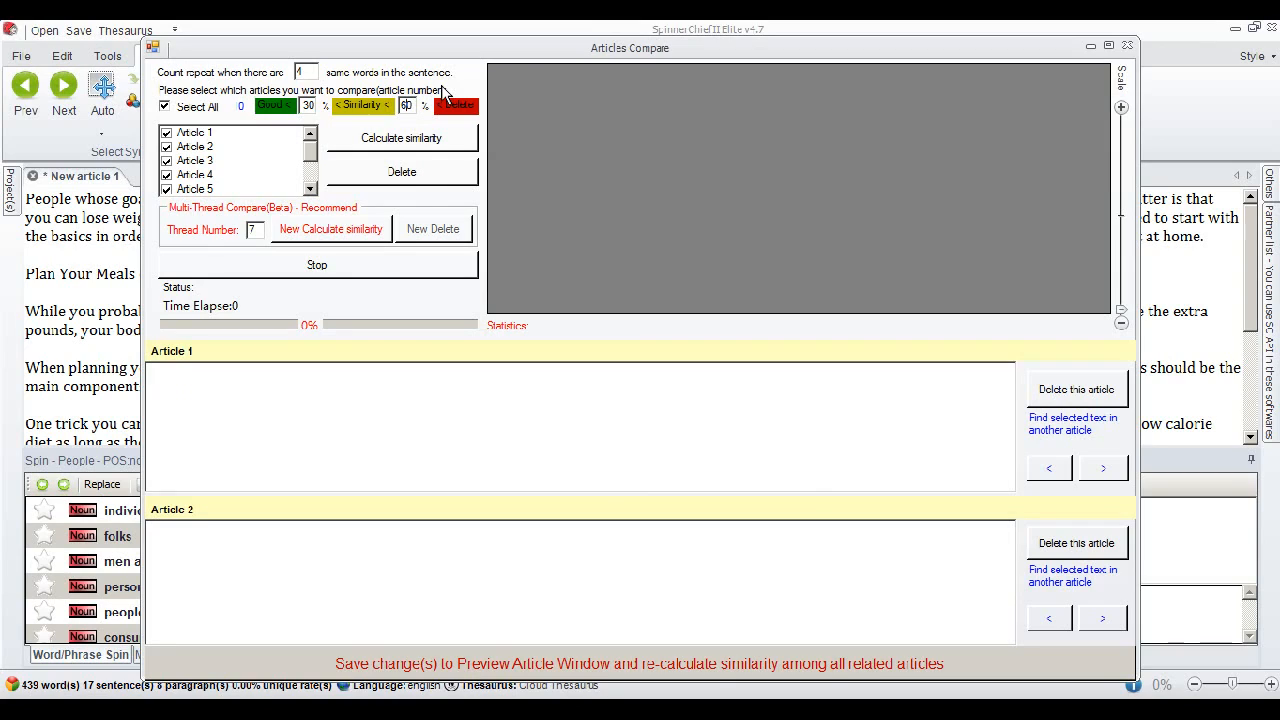
pyautogui.write('6')
# Step: Calculate similarity among all spun articles with the multi-thread calculation
pyautogui.click(340, 229)
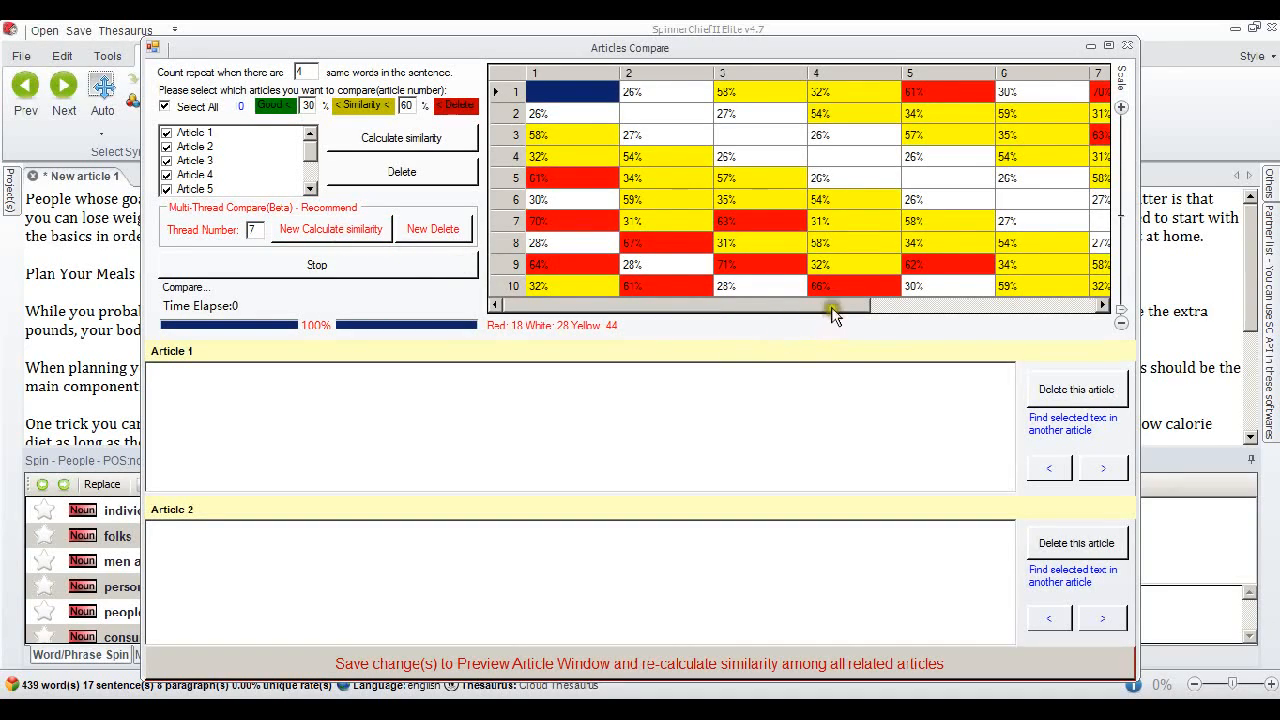
pyautogui.moveTo(832, 305); pyautogui.dragTo(802, 308)
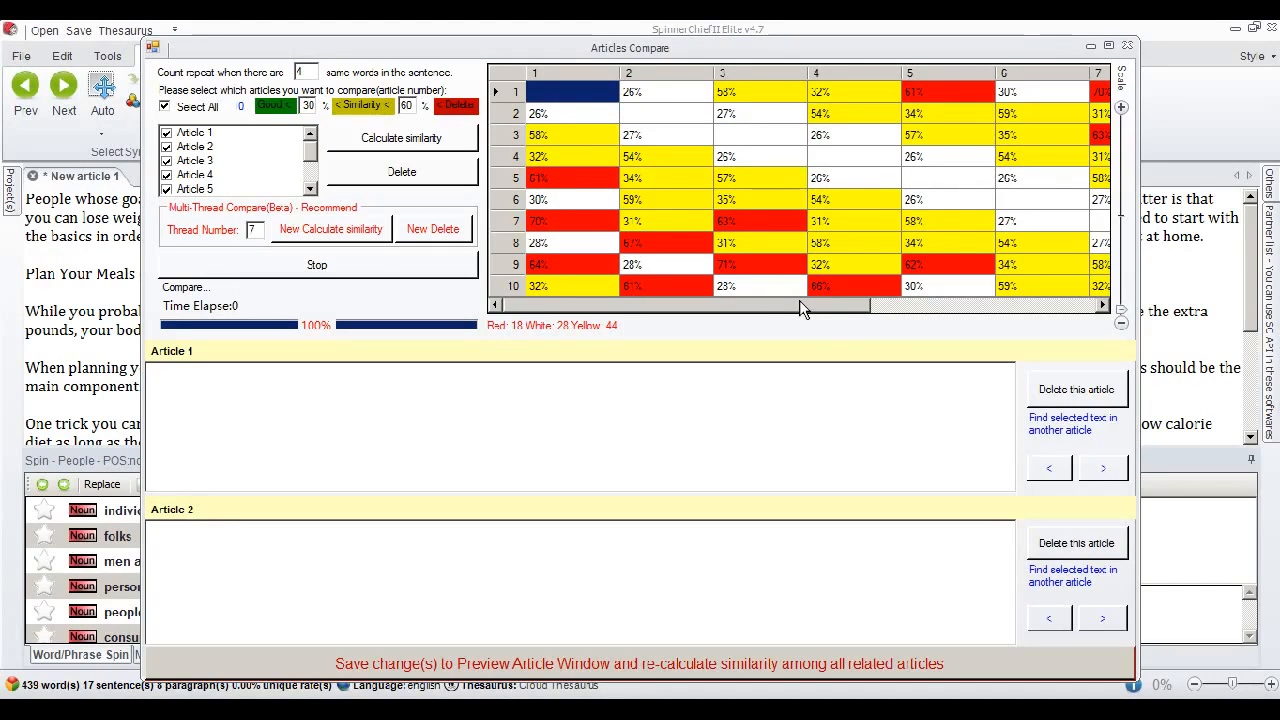
pyautogui.moveTo(800, 308); pyautogui.dragTo(735, 305)
# Step: Delete all articles exceeding the similarity threshold with the multi-thread delete
pyautogui.click(430, 229)
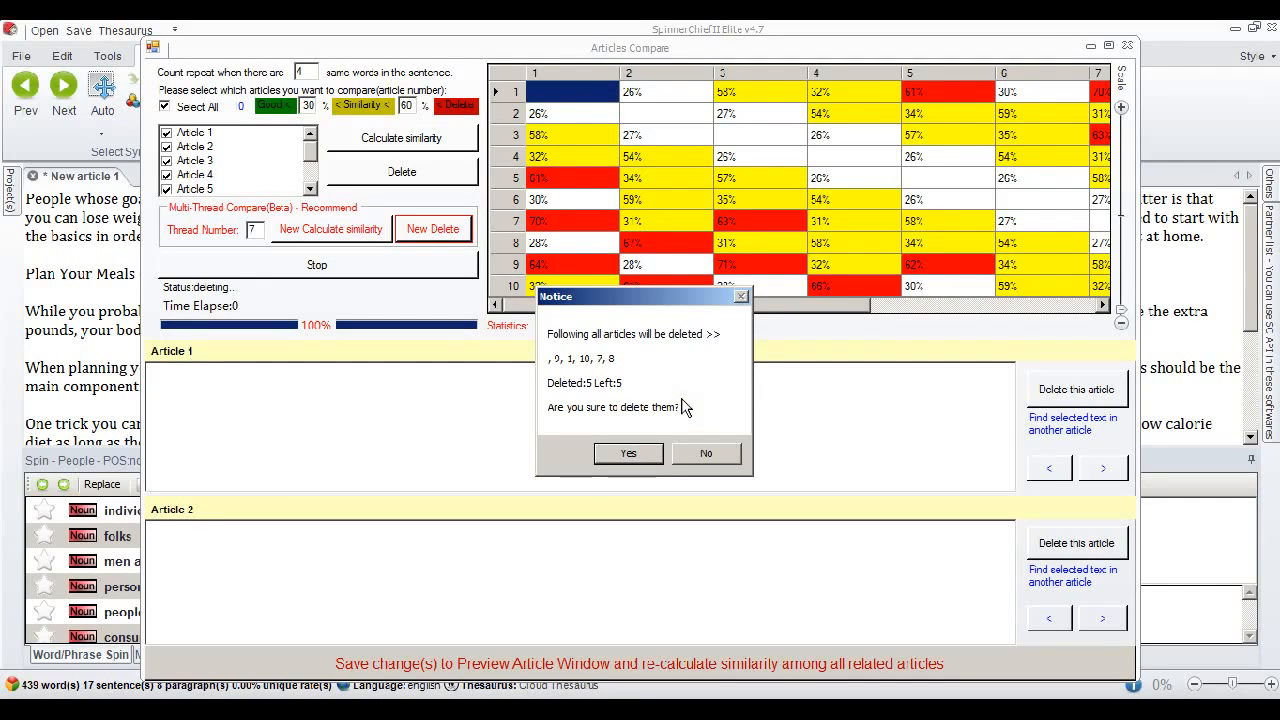
pyautogui.click(639, 452)
pyautogui.click(651, 414)
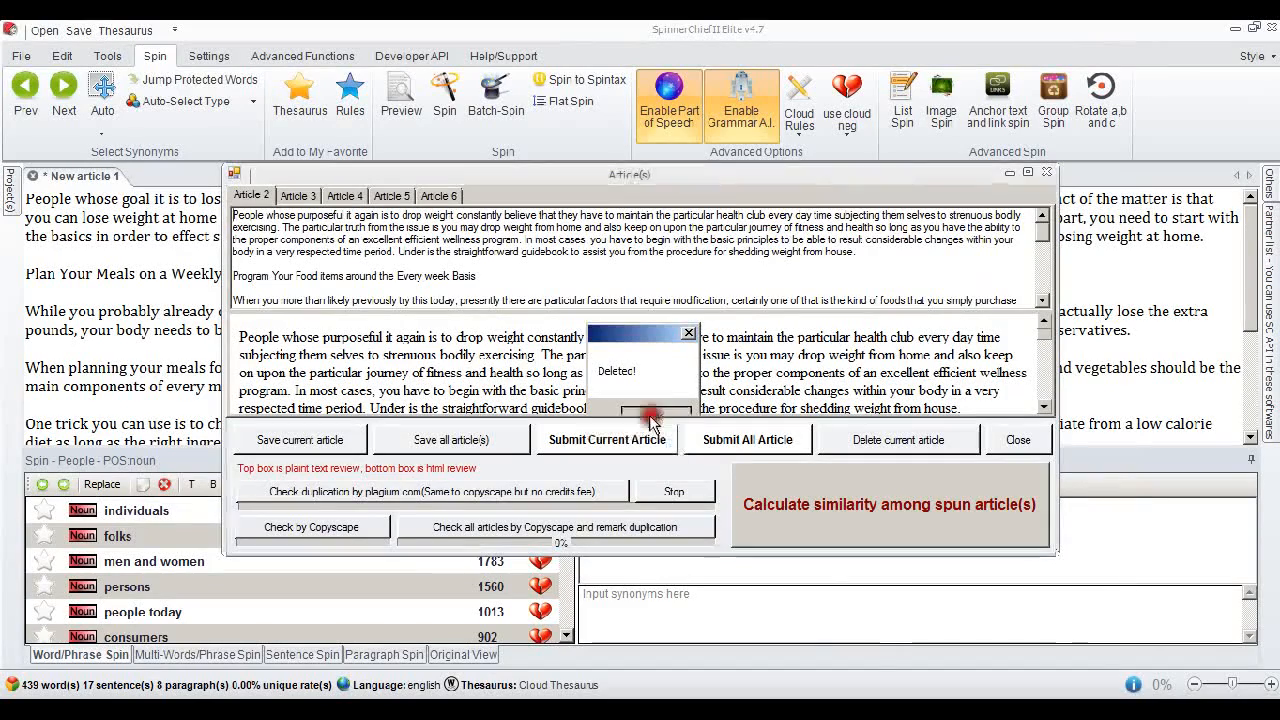
# Step: Recalculate similarity for the remaining articles and close the comparison window
pyautogui.click(852, 696)
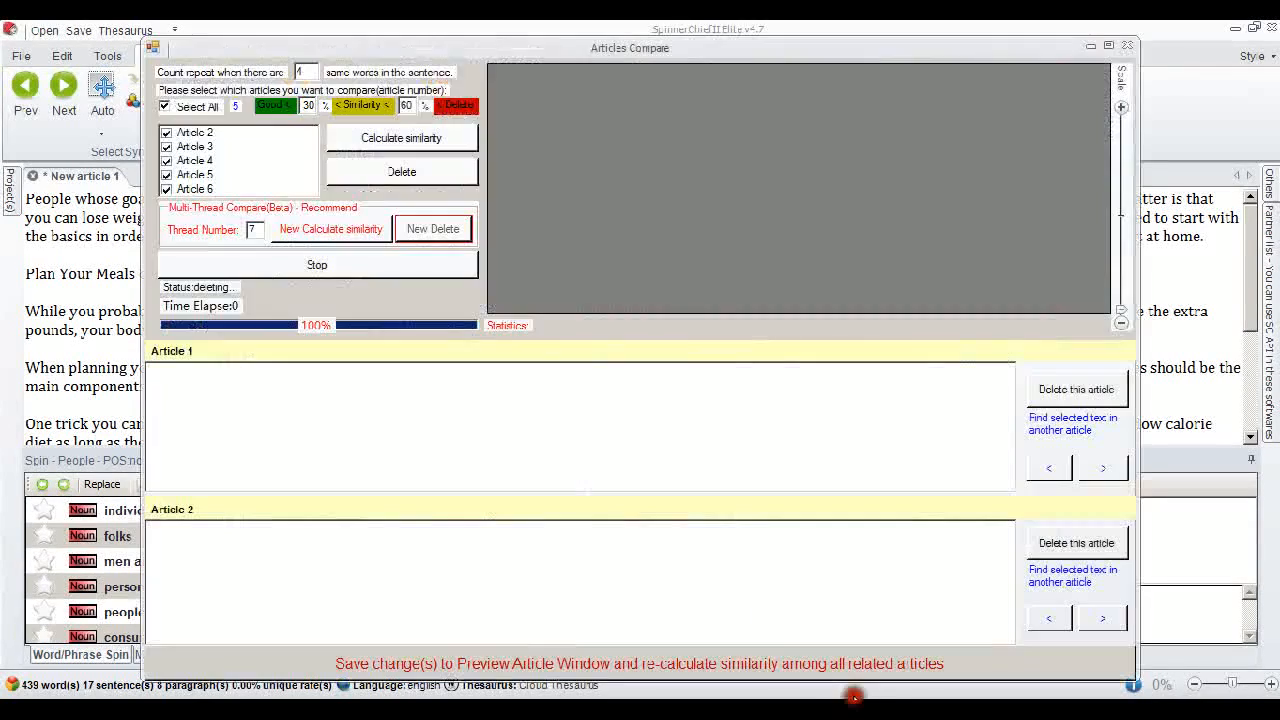
pyautogui.click(309, 236)
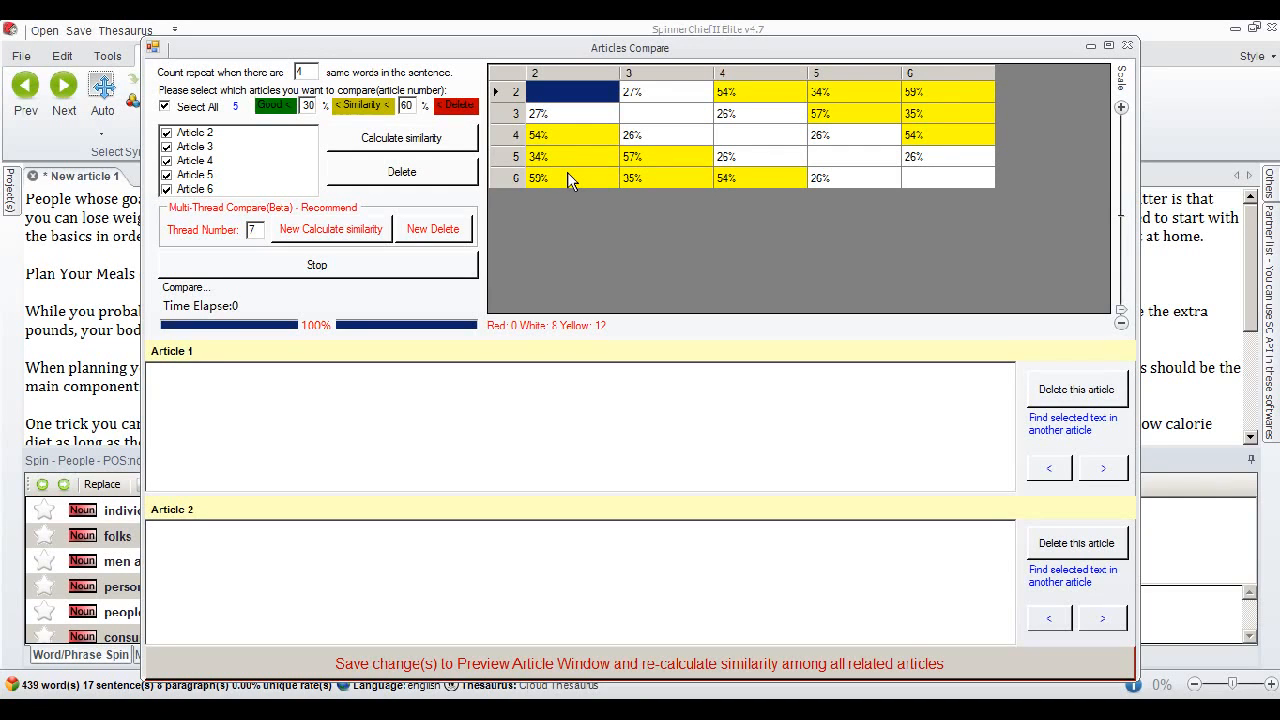
pyautogui.click(1127, 46)
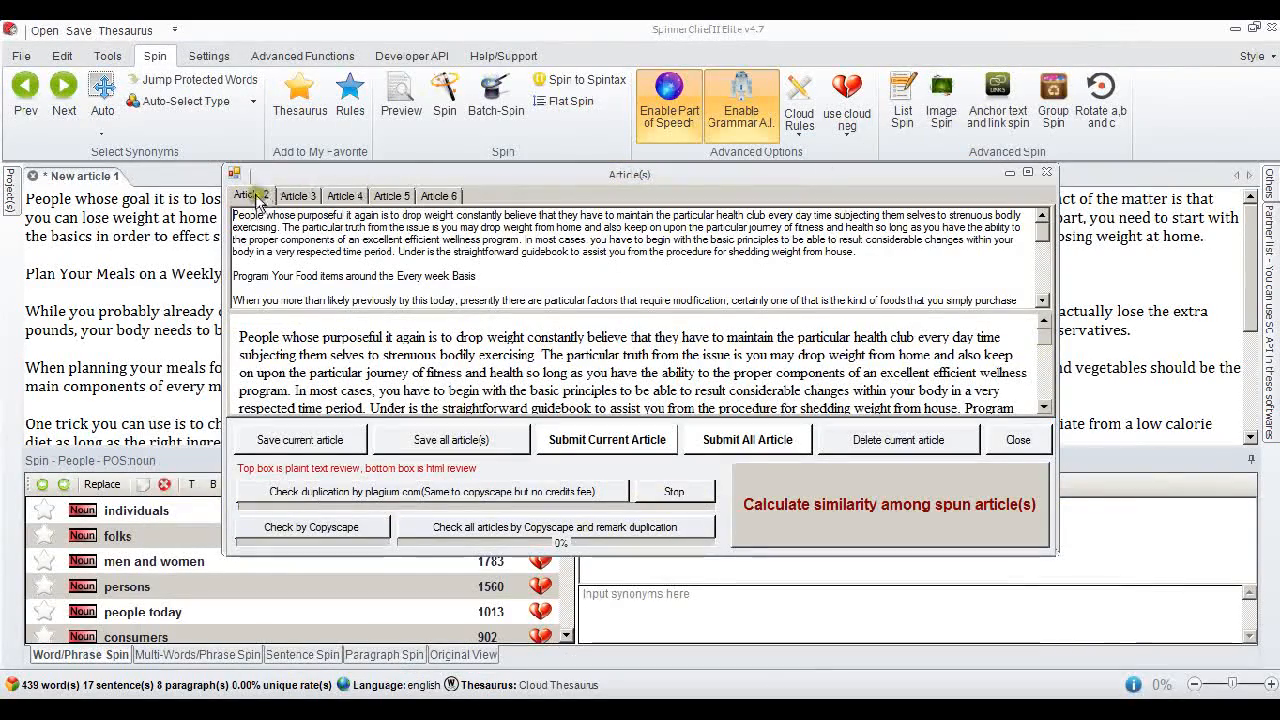
# Step: Browse through the remaining spun articles one by one
pyautogui.click(297, 196)
pyautogui.click(344, 195)
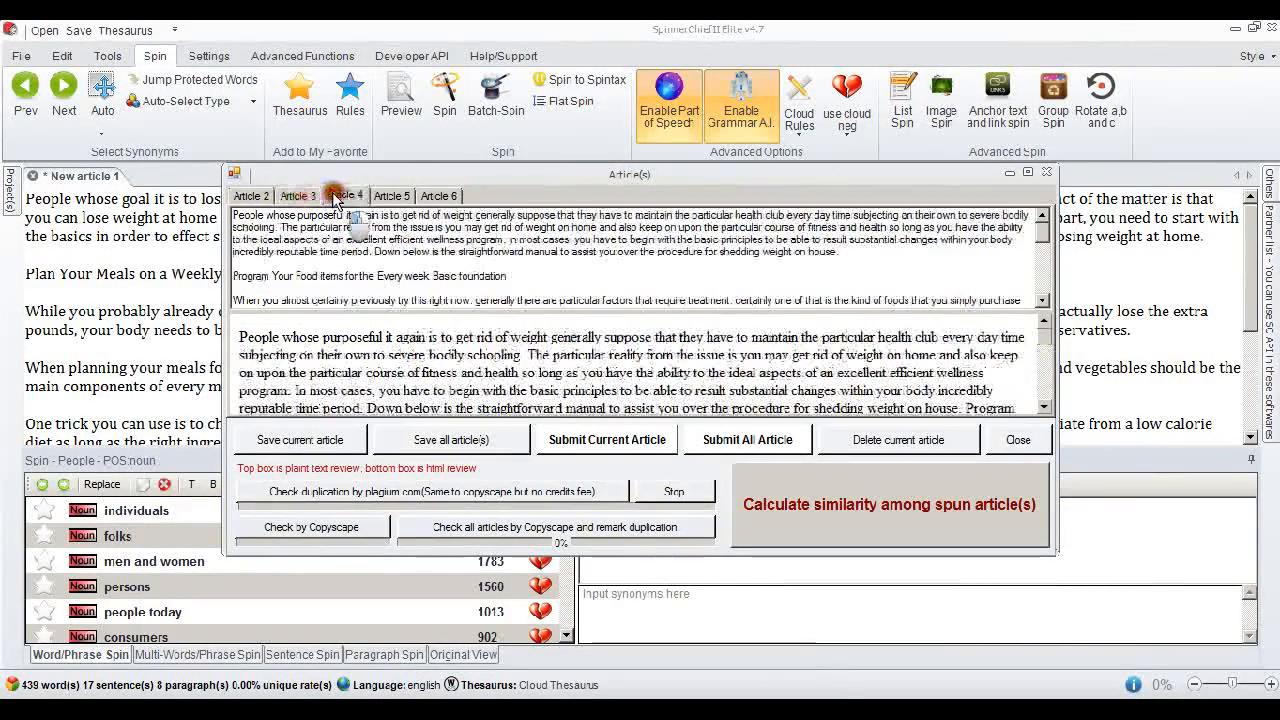
pyautogui.click(266, 196)
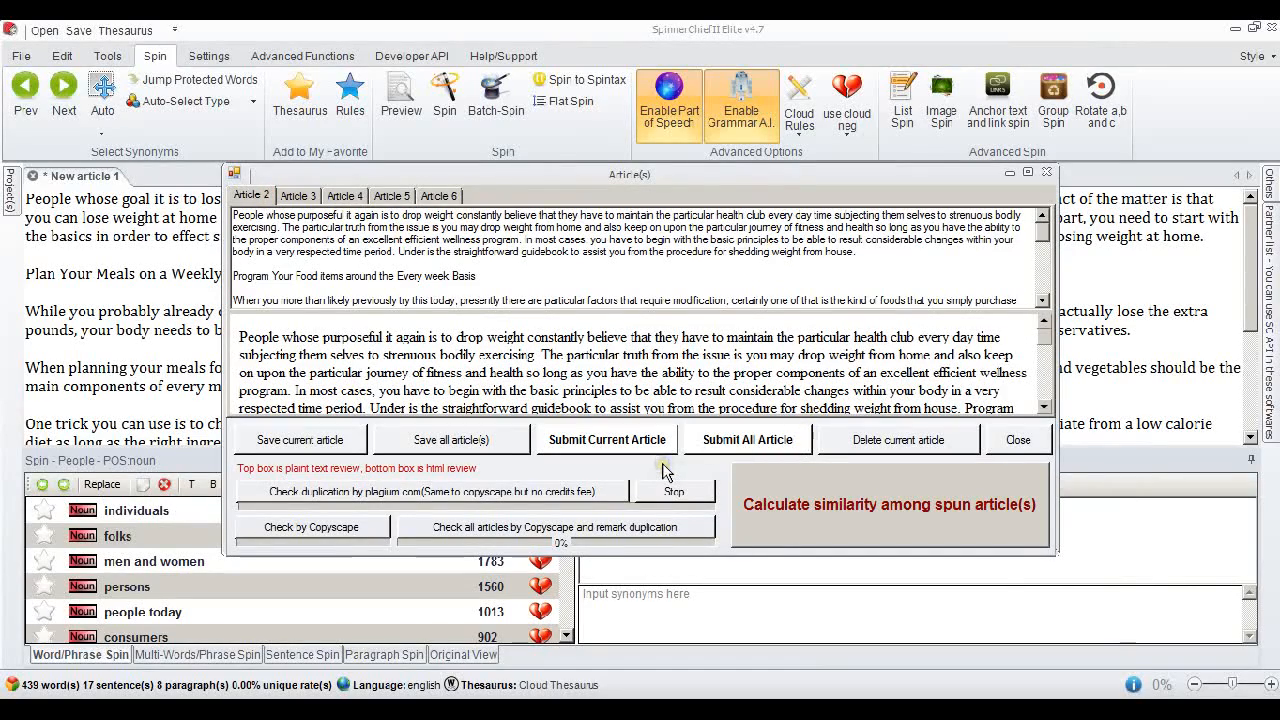
# Step: Save all remaining articles into the SpinnerChief2 > Spun Articles folder
pyautogui.click(485, 441)
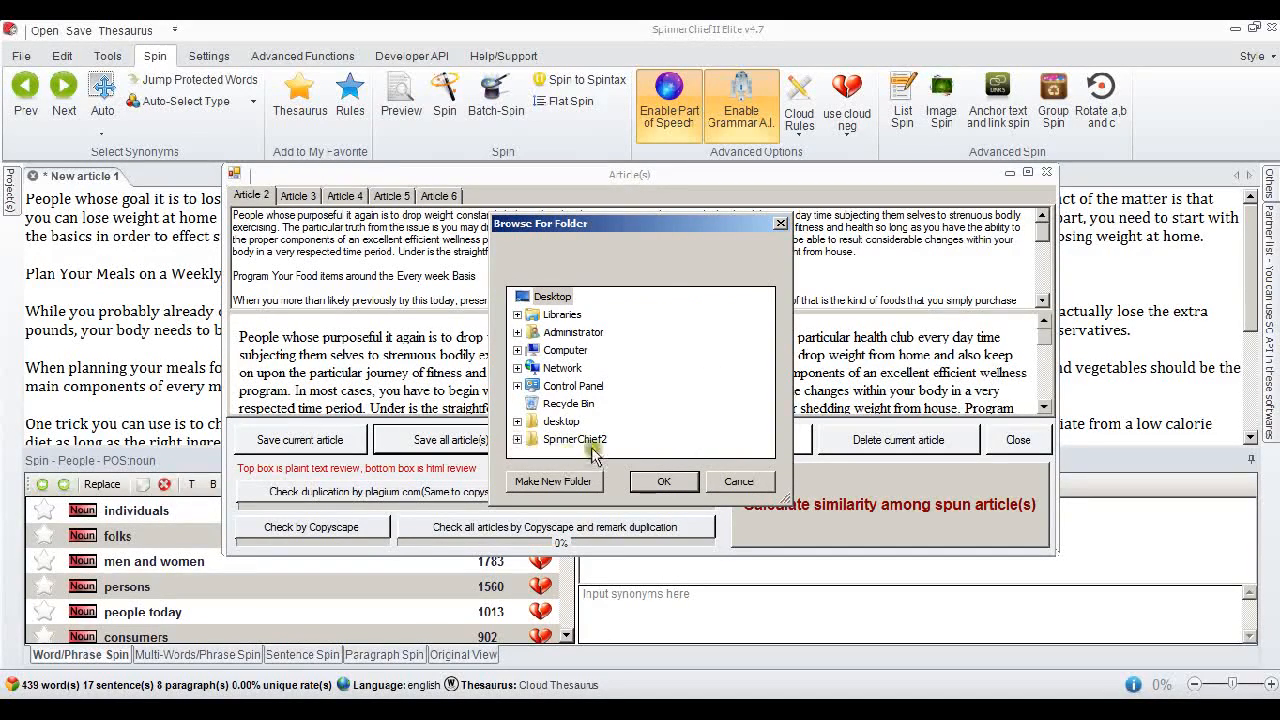
pyautogui.click(517, 439)
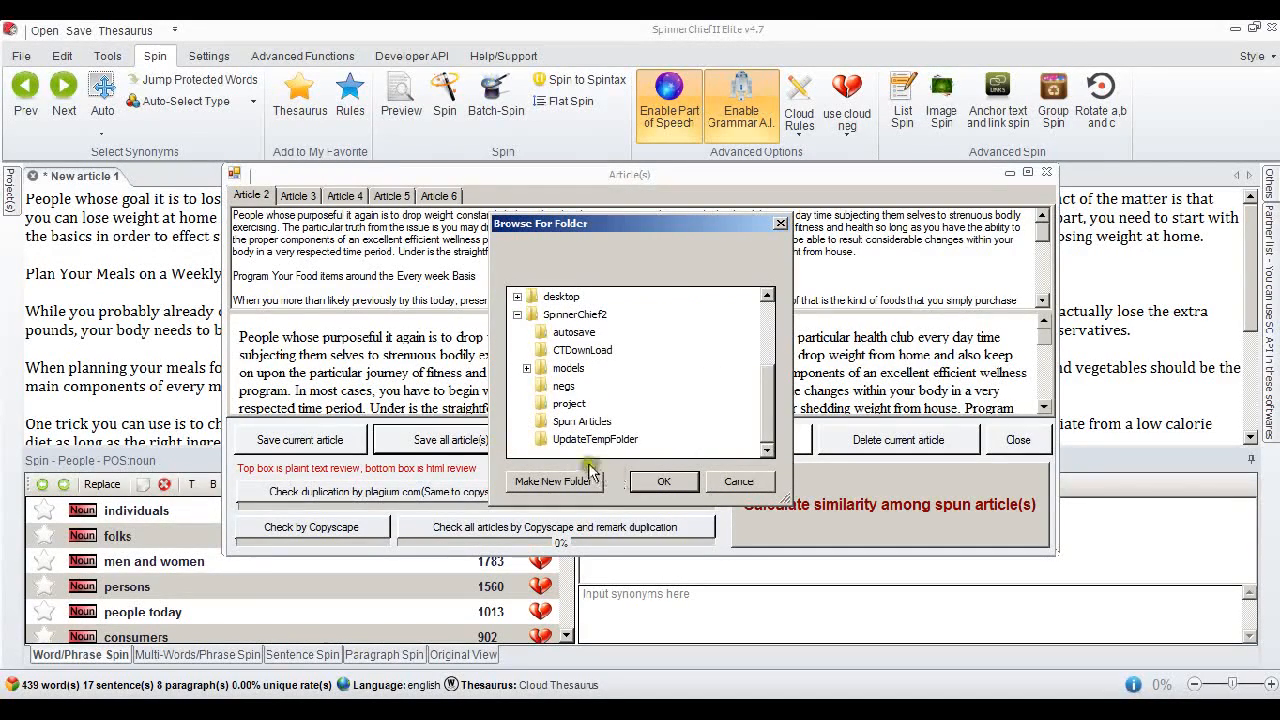
pyautogui.click(552, 424)
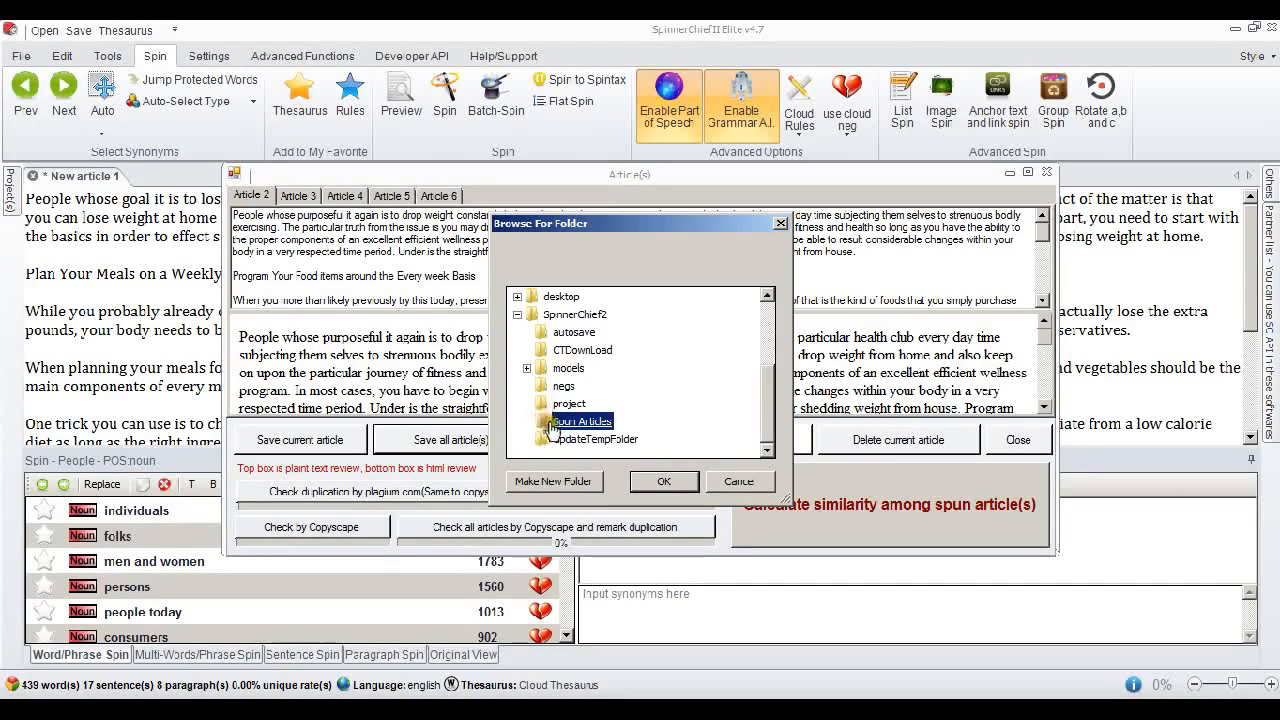
pyautogui.click(664, 482)
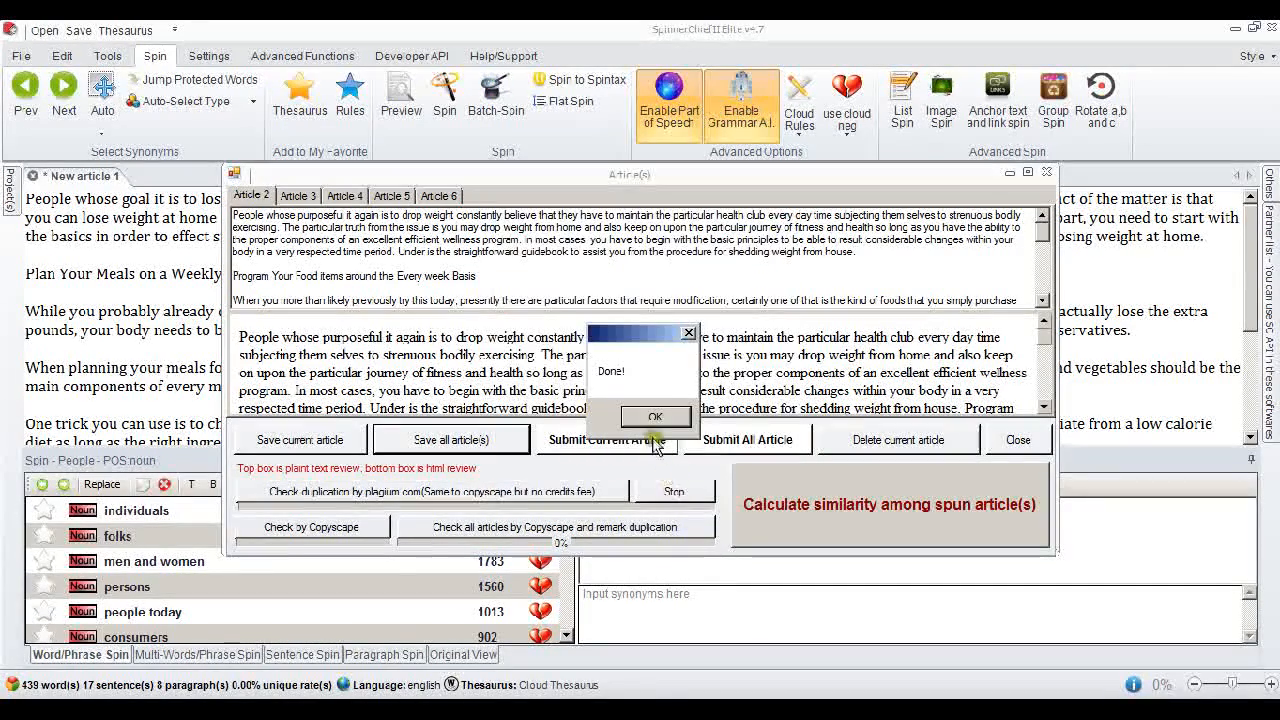
pyautogui.click(656, 418)
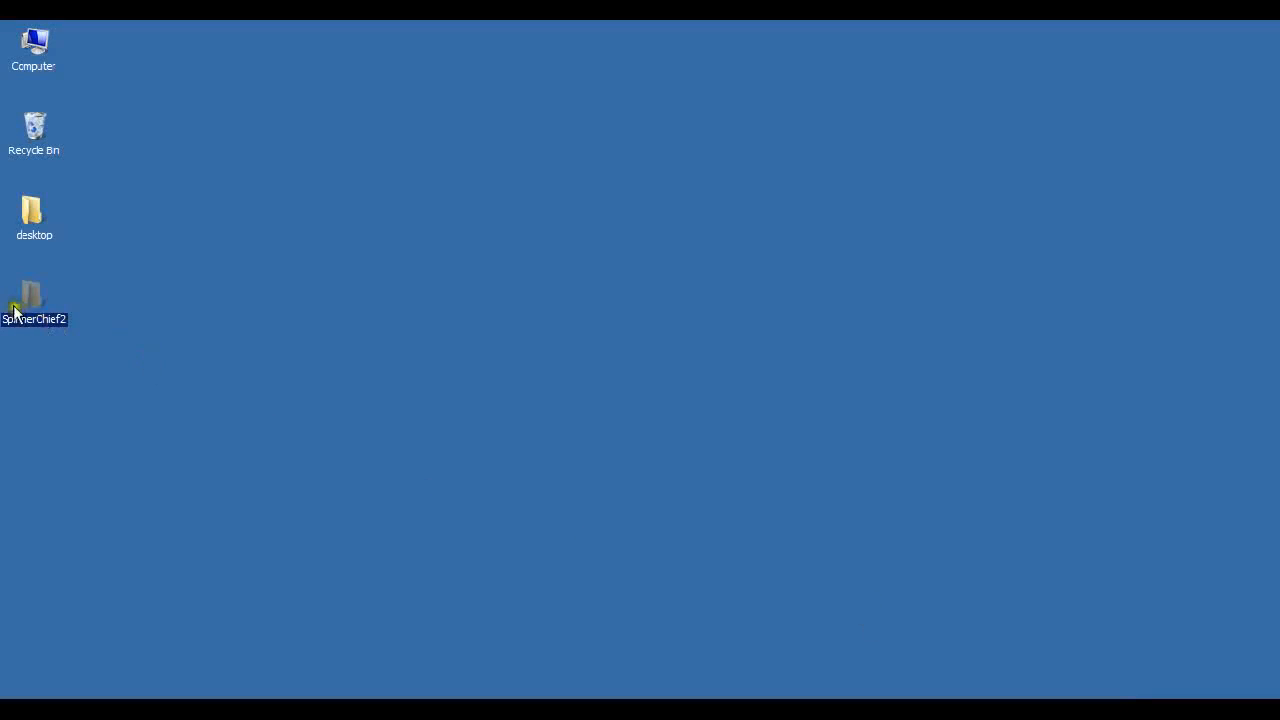
# Step: Open the SpinnerChief2 folder's Spun Articles subfolder to inspect the saved text files
pyautogui.doubleClick(22, 300)
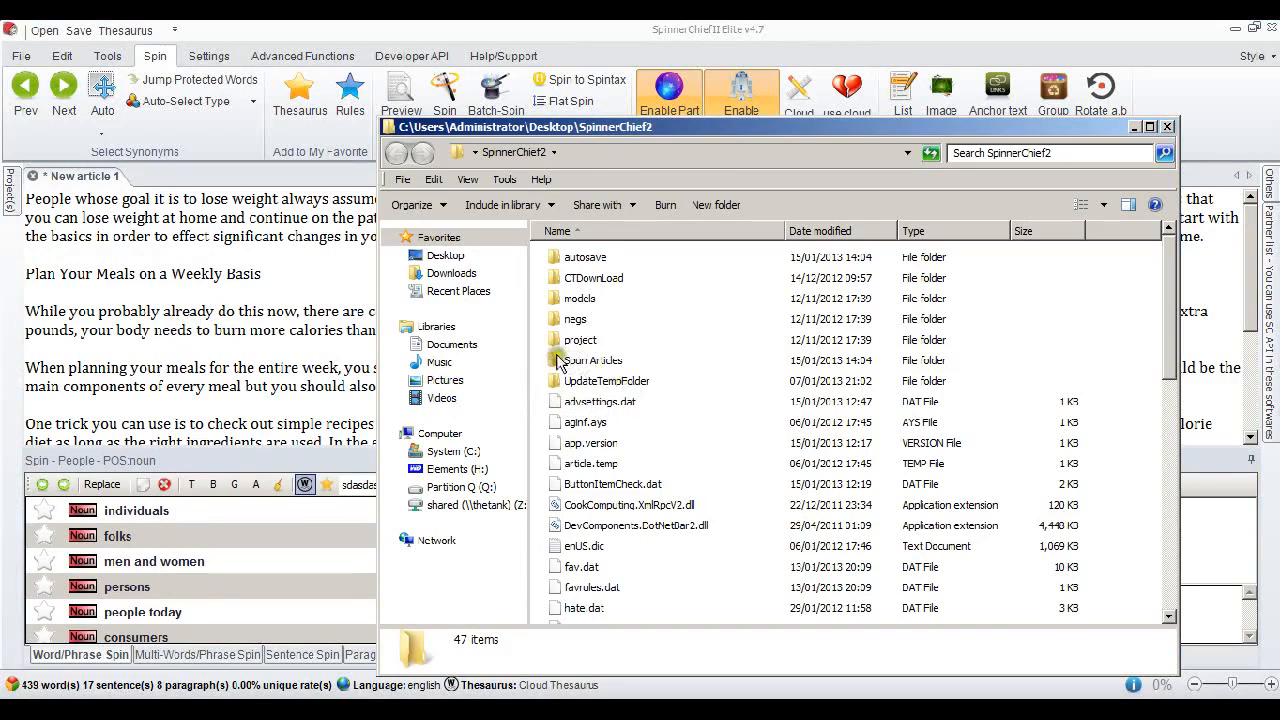
pyautogui.doubleClick(580, 360)
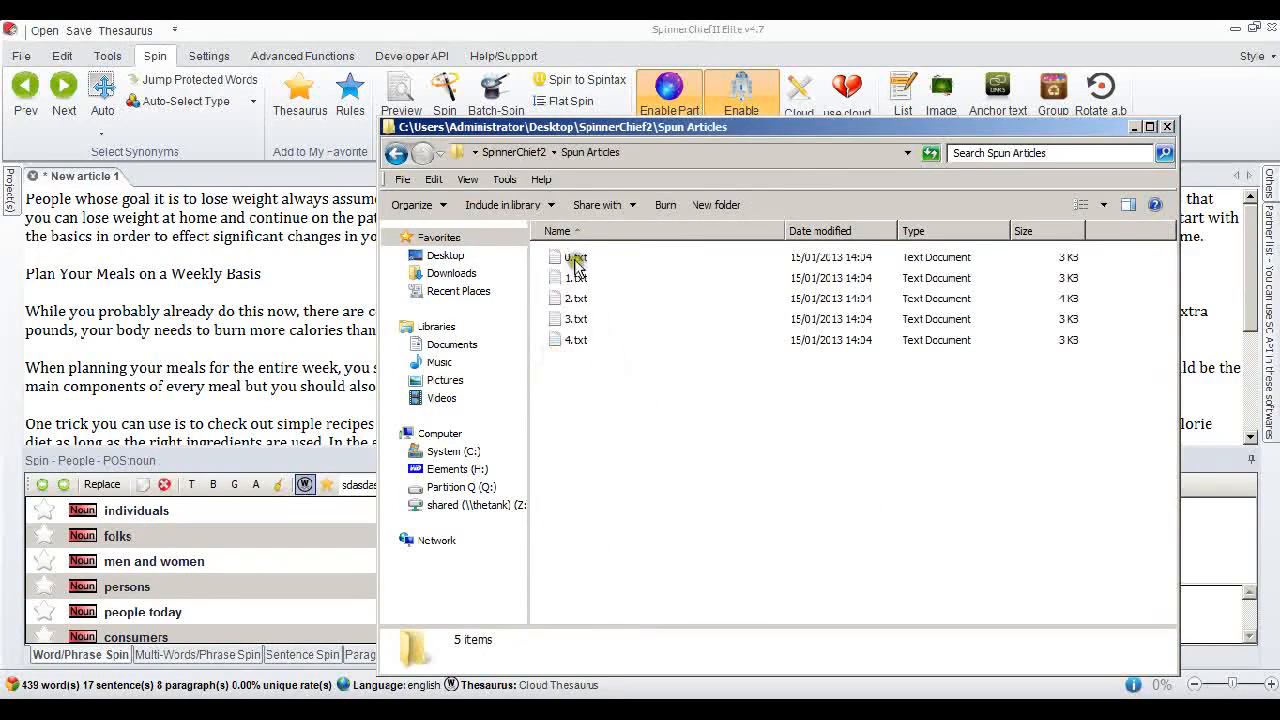
pyautogui.click(648, 430)
pyautogui.click(650, 424)
pyautogui.click(653, 424)
pyautogui.click(654, 416)
pyautogui.click(694, 422)
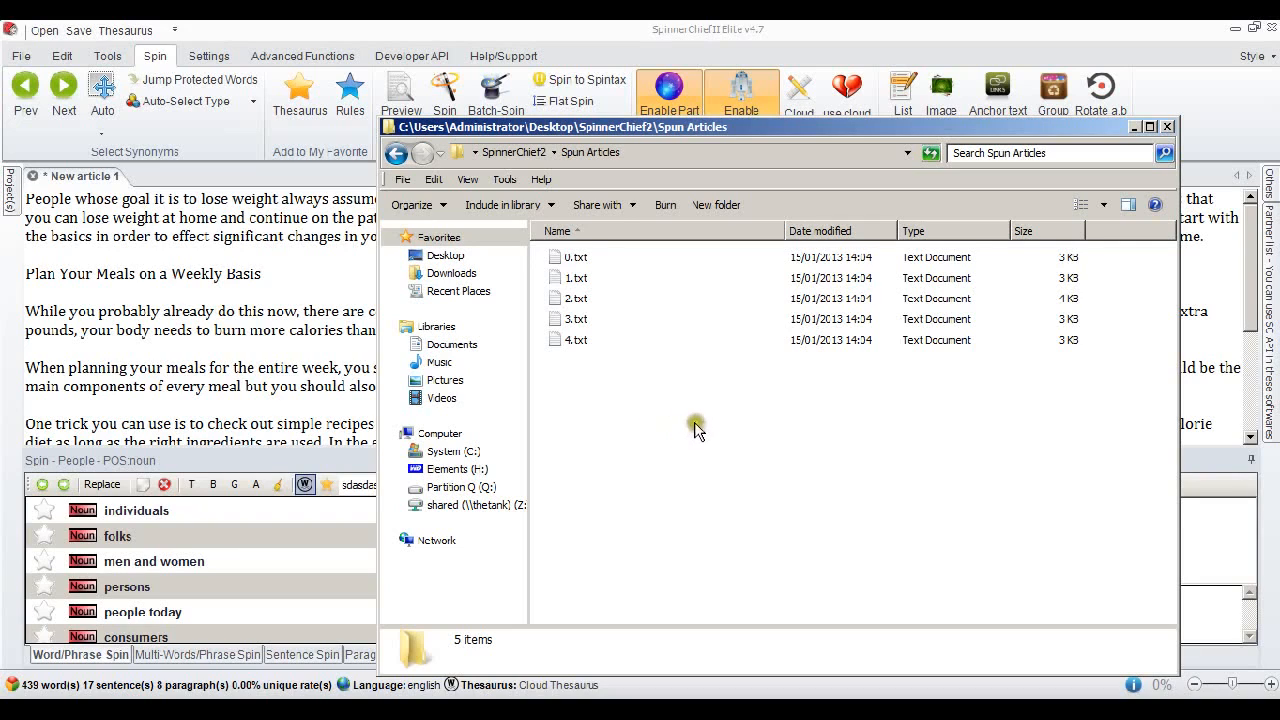